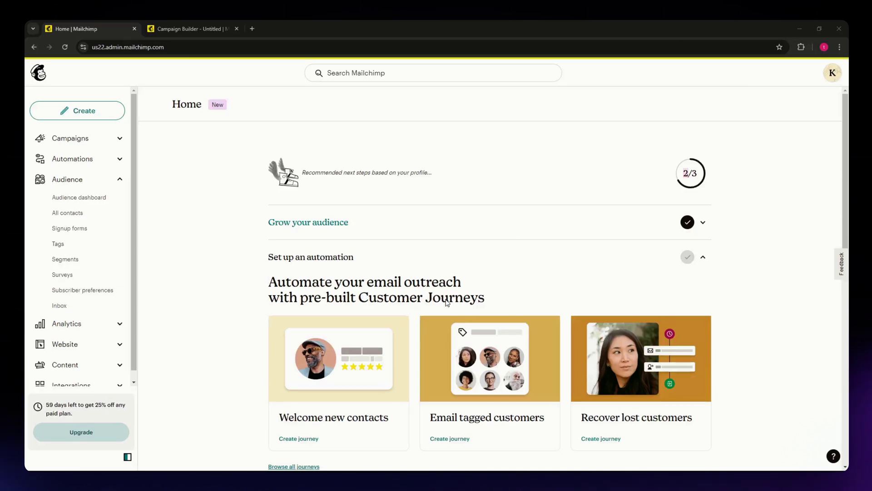
Return to the Untitled email draft in Campaign Builder and check its Subscribe GIF block.
left_click(796, 30)
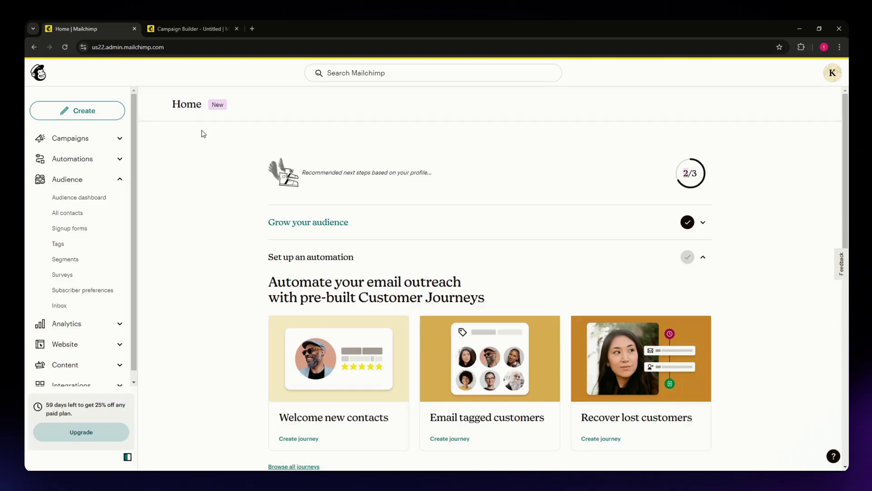
left_click(202, 29)
scroll(350, 273, "up", 3)
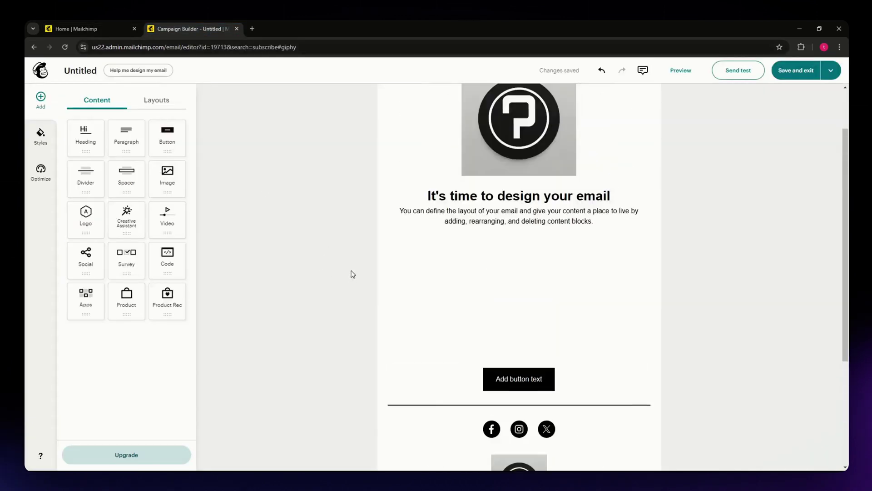
scroll(369, 305, "down", 2)
scroll(499, 327, "up", 2)
left_click(598, 300)
left_click(710, 216)
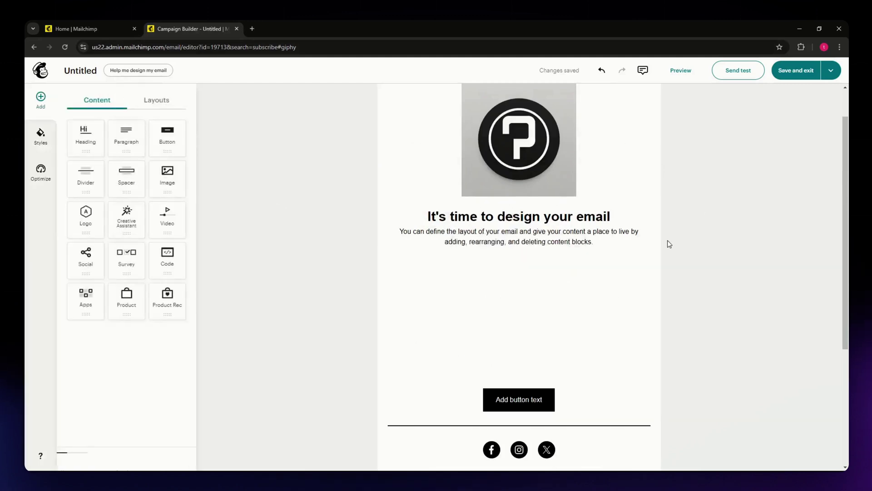
scroll(500, 324, "up", 1)
scroll(367, 324, "down", 2)
scroll(367, 323, "down", 1)
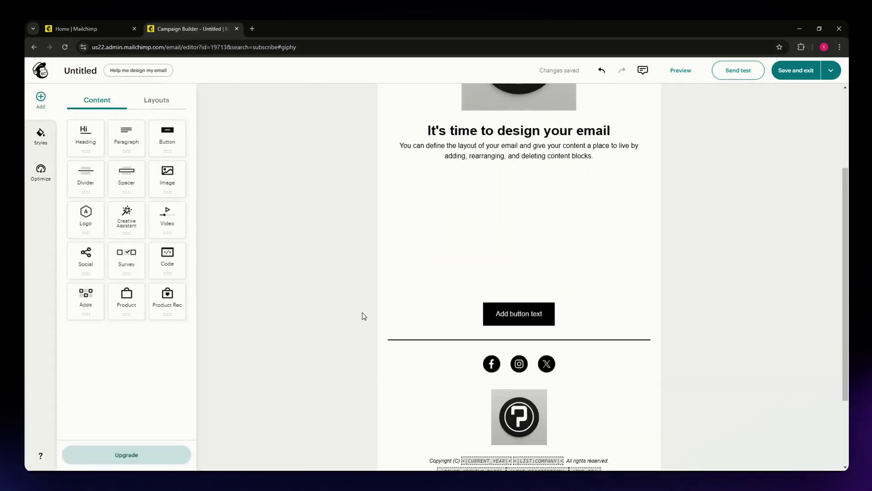
From the Home dashboard, create a new regular email campaign and start designing its email.
left_click(76, 29)
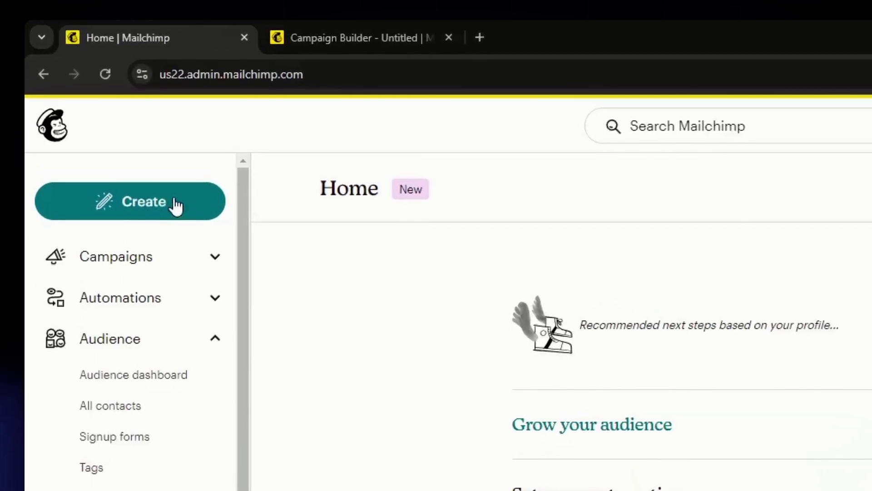
left_click(175, 206)
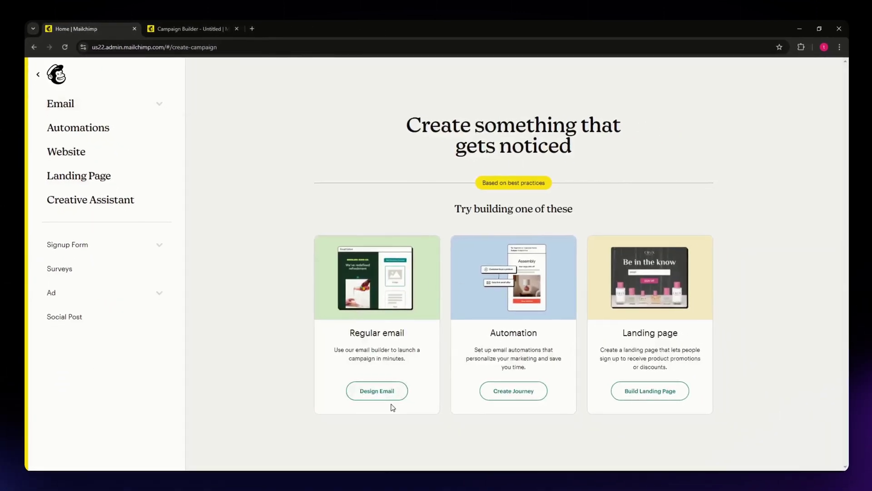
left_click(368, 395)
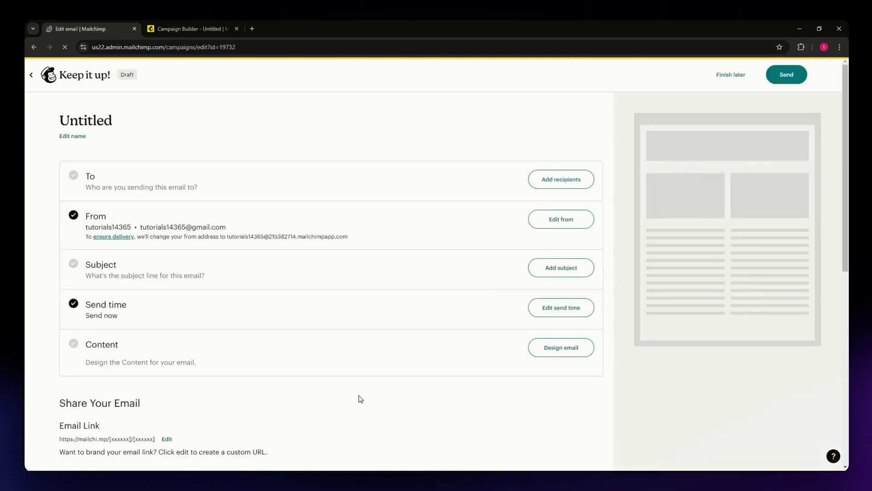
scroll(318, 388, "down", 1)
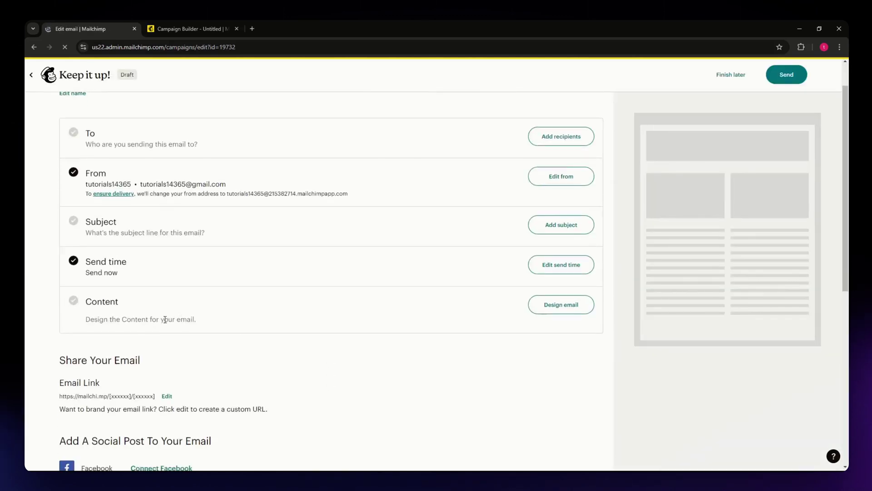
scroll(254, 329, "down", 1)
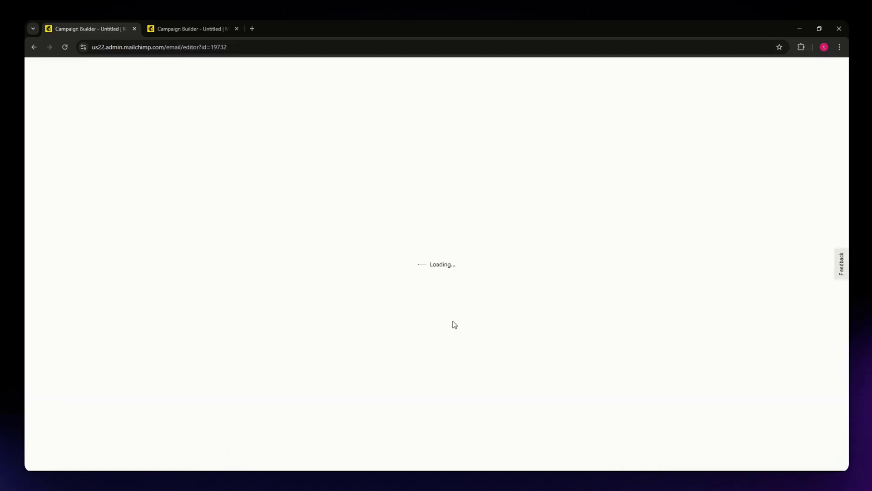
Browse the template gallery and apply the Minimal template to the new email.
scroll(196, 346, "down", 1)
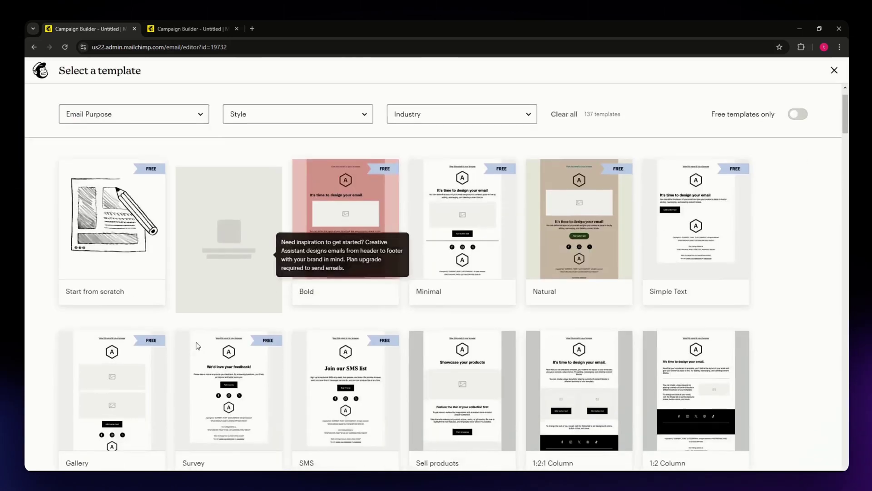
scroll(400, 332, "down", 3)
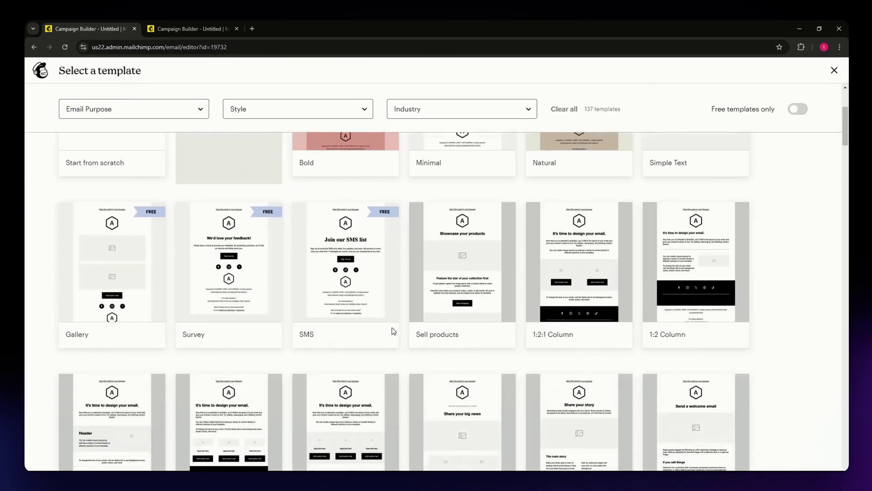
scroll(411, 331, "up", 4)
scroll(411, 329, "down", 1)
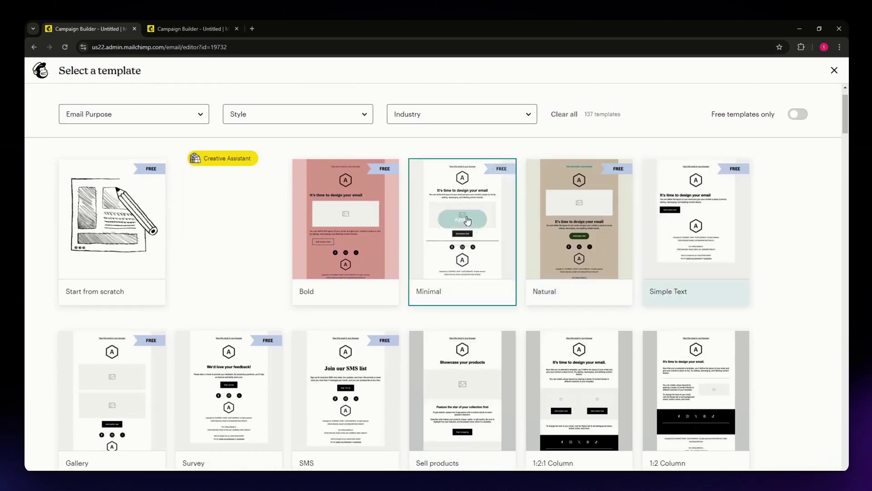
left_click(464, 219)
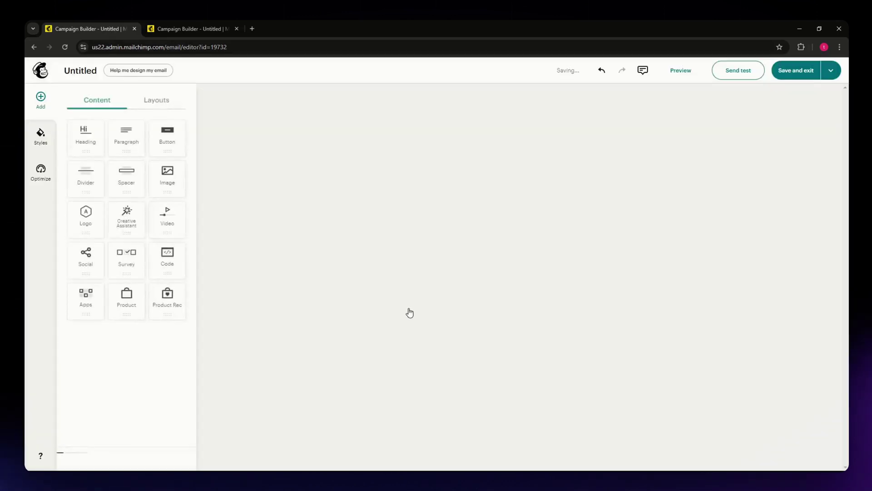
scroll(333, 335, "down", 1)
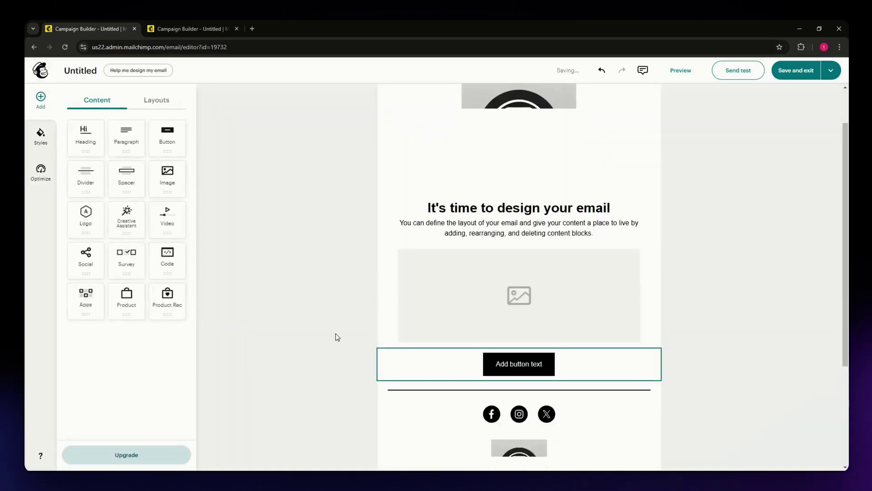
scroll(335, 334, "up", 1)
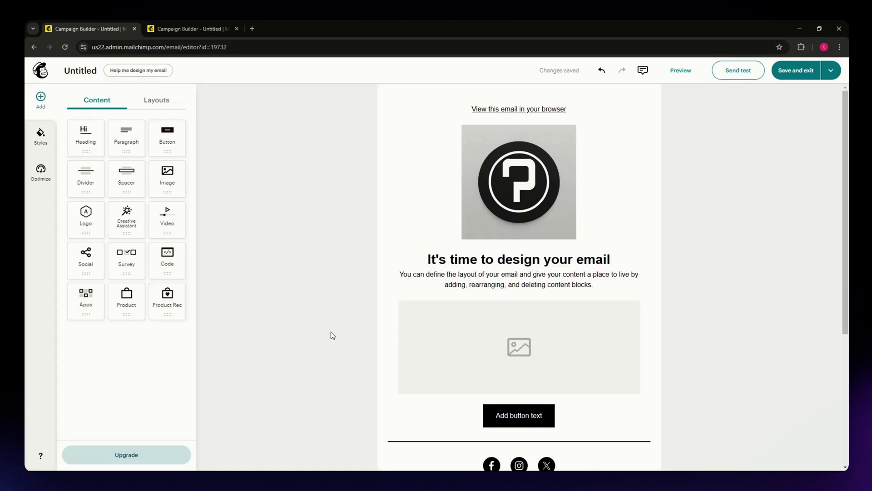
scroll(314, 321, "down", 2)
scroll(337, 293, "down", 3)
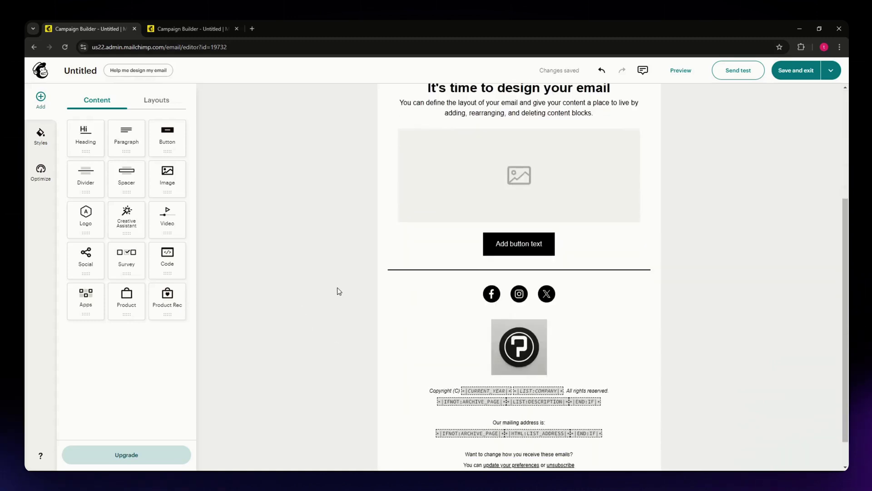
scroll(358, 313, "up", 3)
scroll(381, 345, "down", 1)
scroll(382, 349, "down", 3)
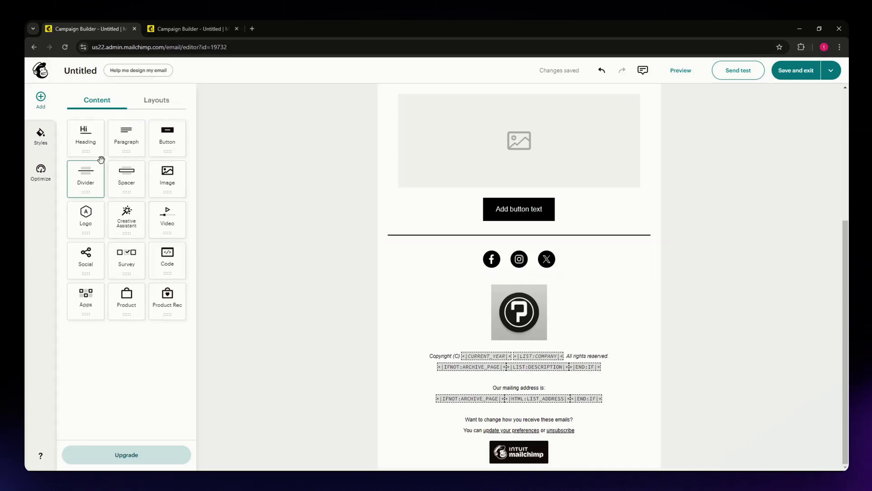
scroll(410, 354, "up", 3)
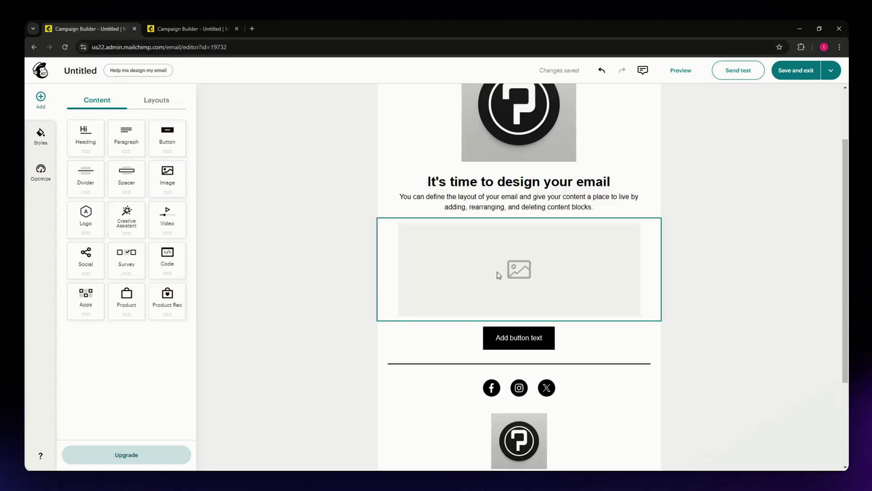
Add an extra Image block above the button, then delete it, keeping one empty image placeholder.
left_click(512, 269)
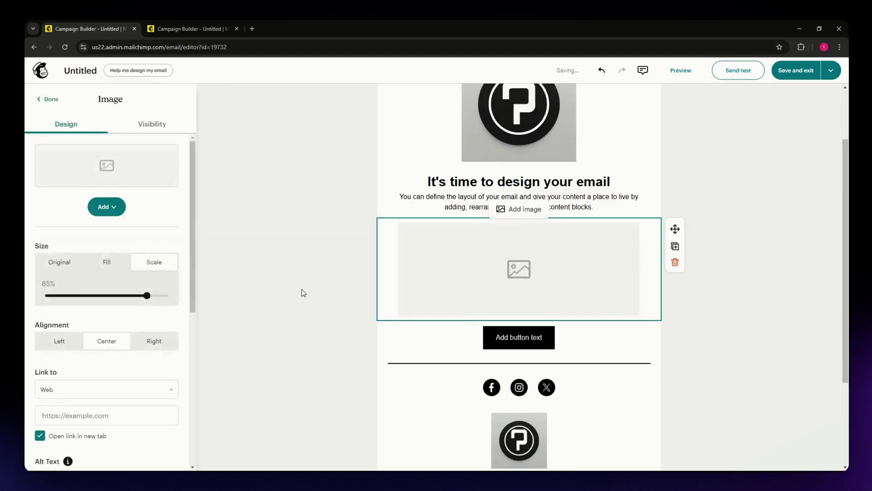
left_click(348, 289)
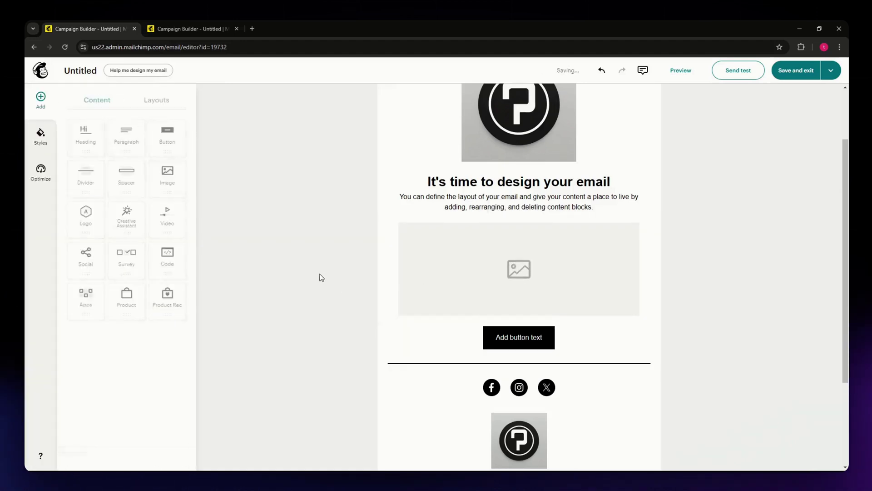
left_click_drag(170, 193, 501, 335)
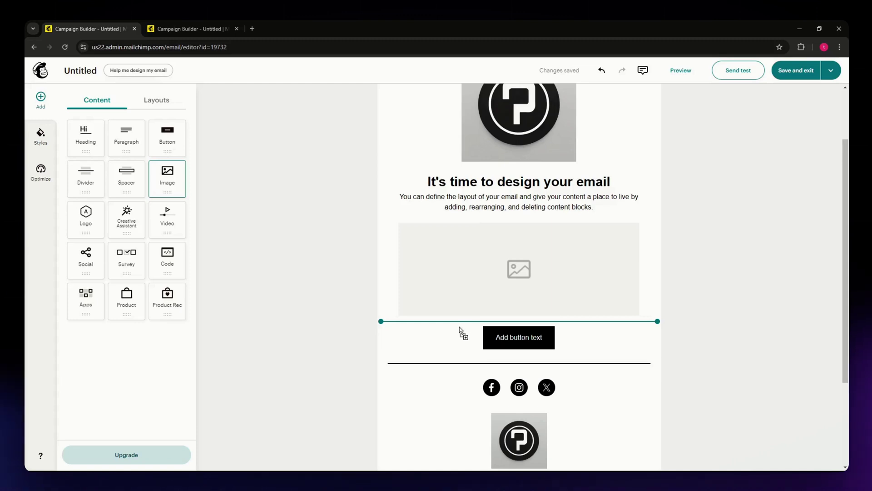
left_click_drag(459, 326, 309, 300)
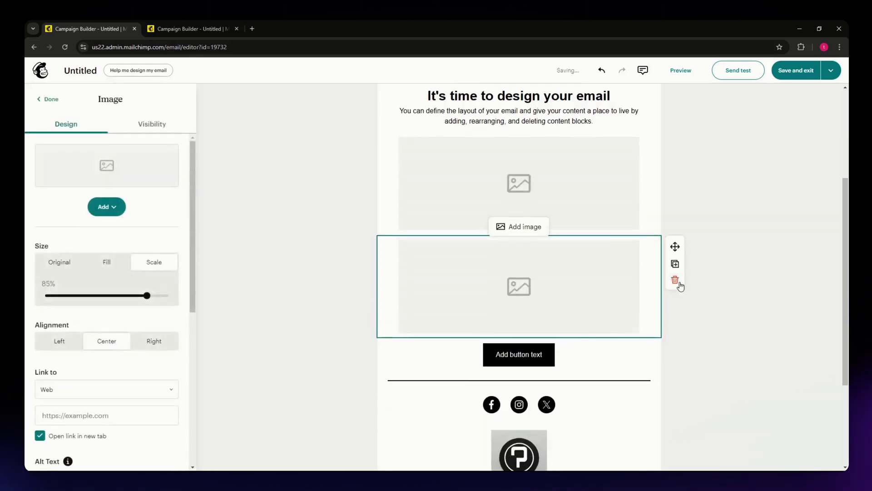
left_click(675, 280)
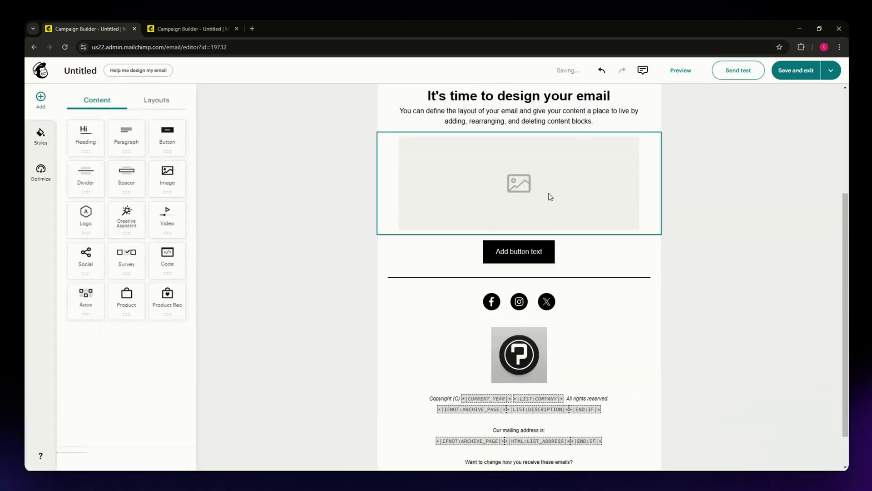
scroll(560, 232, "up", 3)
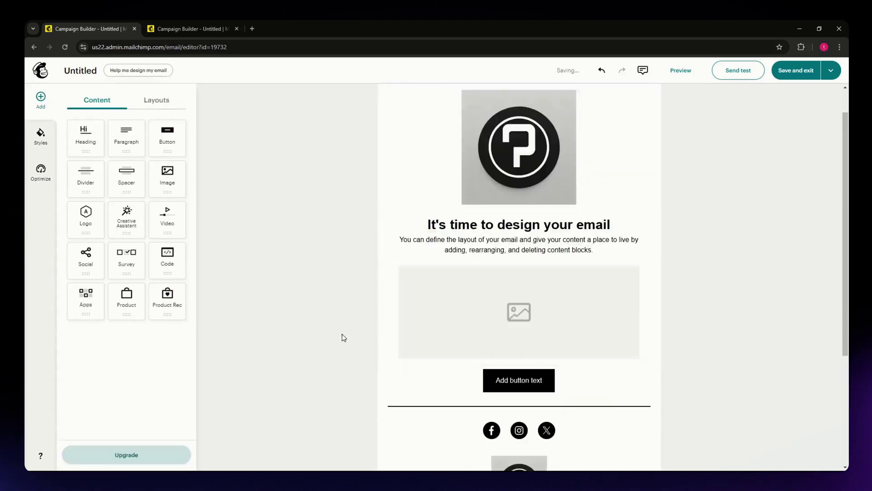
scroll(482, 246, "down", 1)
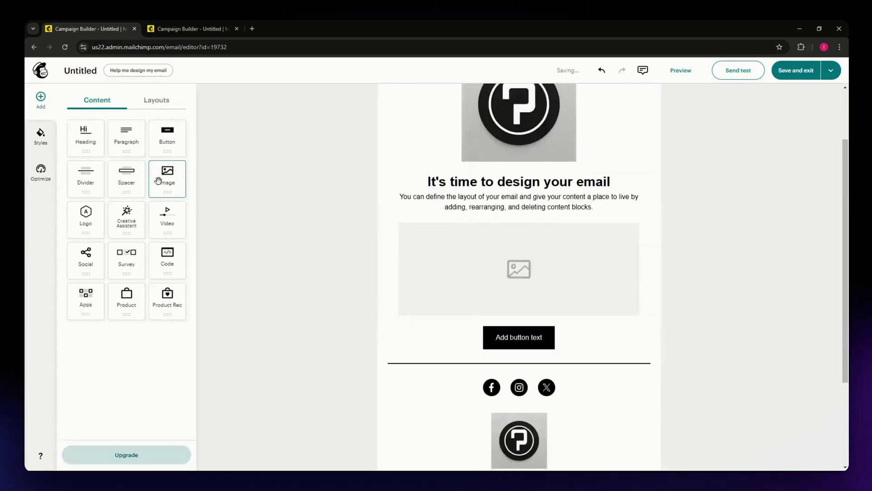
From the empty image block's settings, choose Add > Browse Images to open Content Studio.
left_click(512, 273)
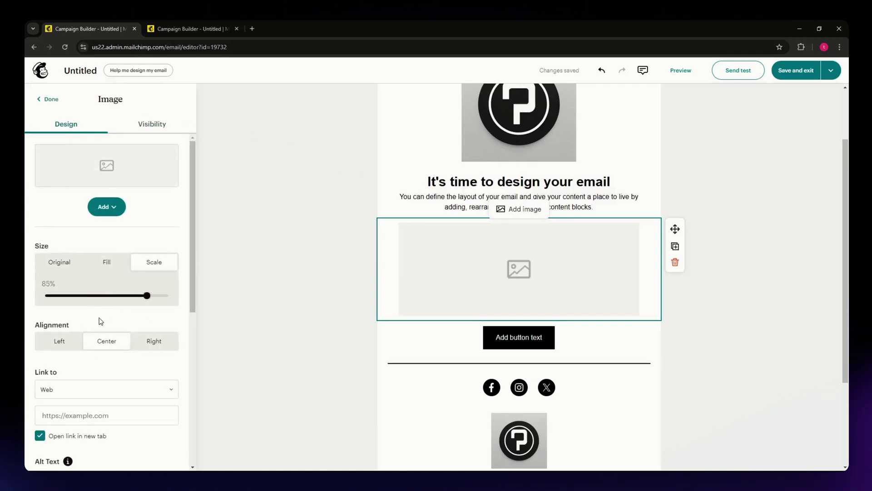
scroll(98, 322, "down", 1)
scroll(97, 320, "up", 1)
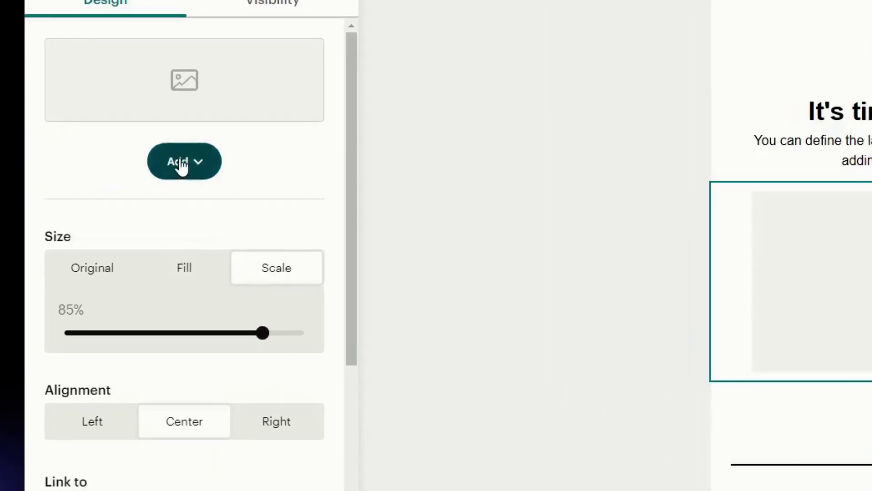
left_click(104, 207)
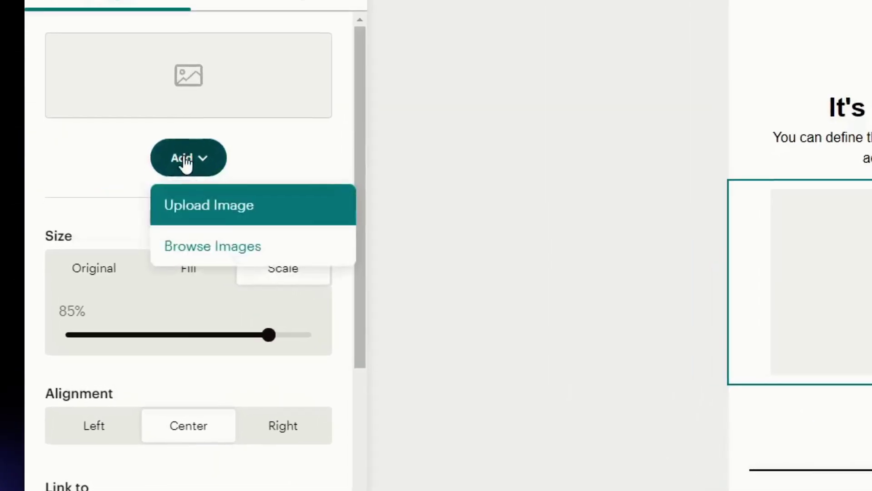
left_click(221, 250)
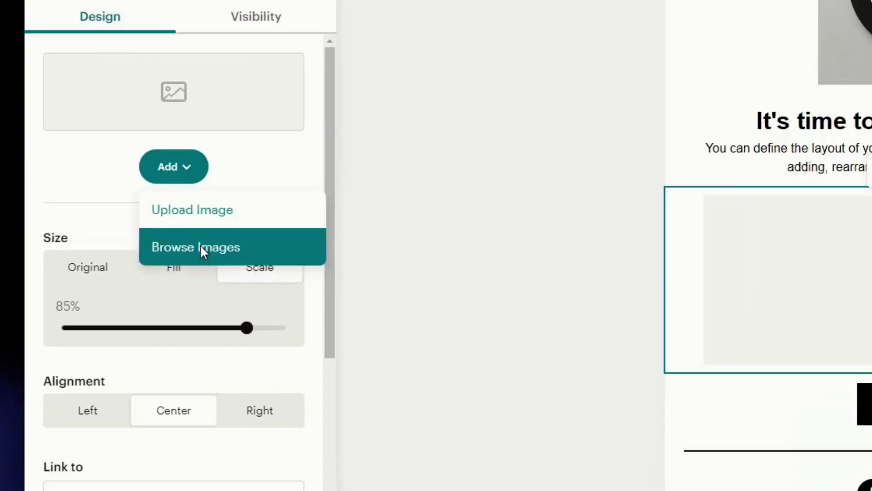
left_click(193, 250)
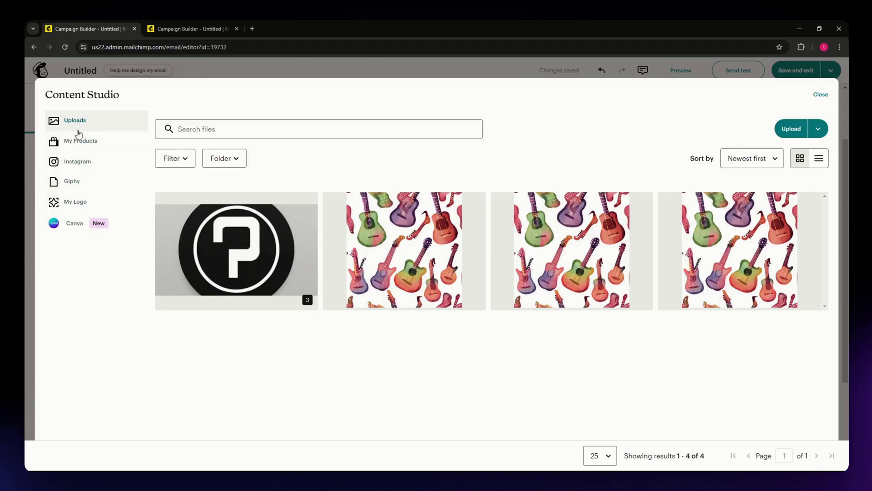
Search Giphy for 'subscribe' and insert a Subscribe GIF into the image block.
left_click(71, 184)
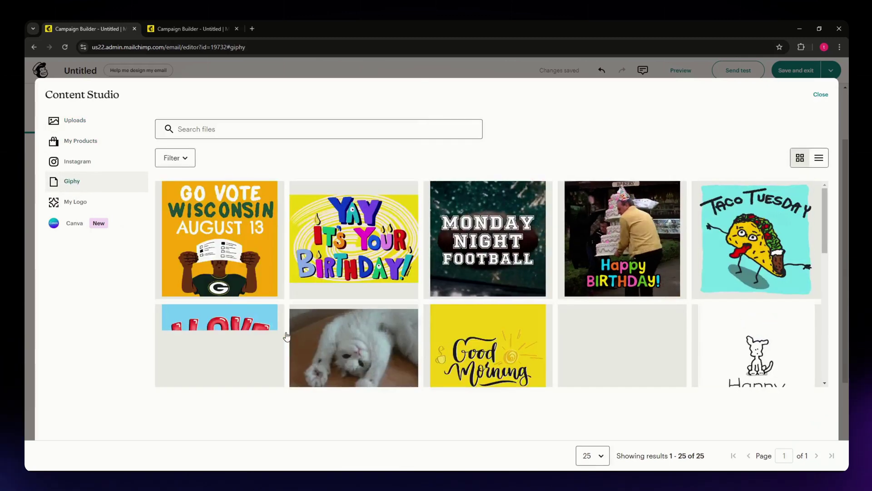
scroll(286, 336, "down", 3)
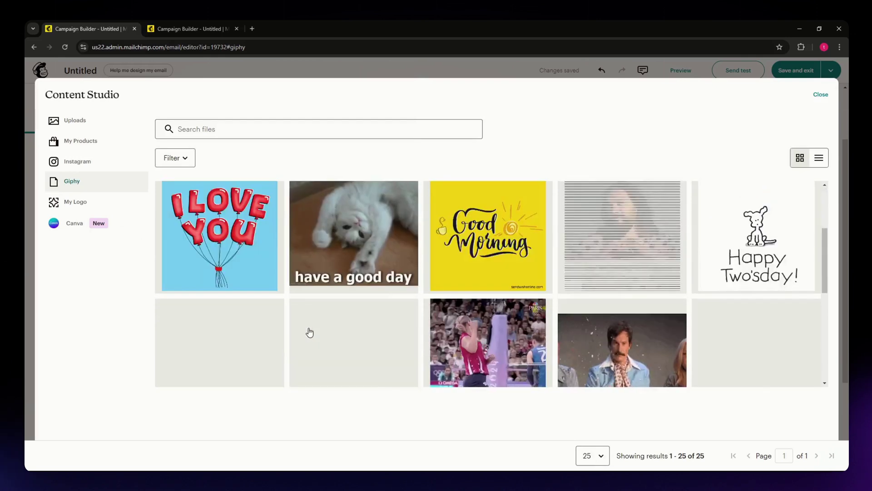
scroll(309, 332, "up", 3)
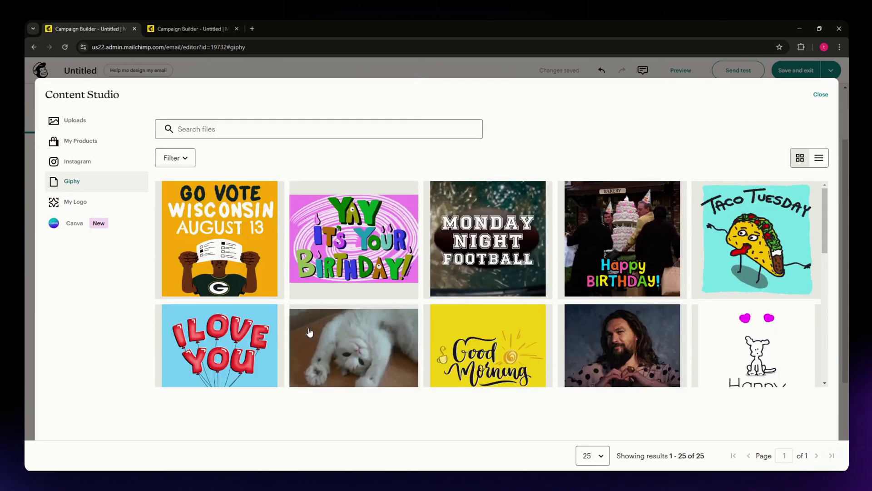
left_click(200, 128)
type("subsc")
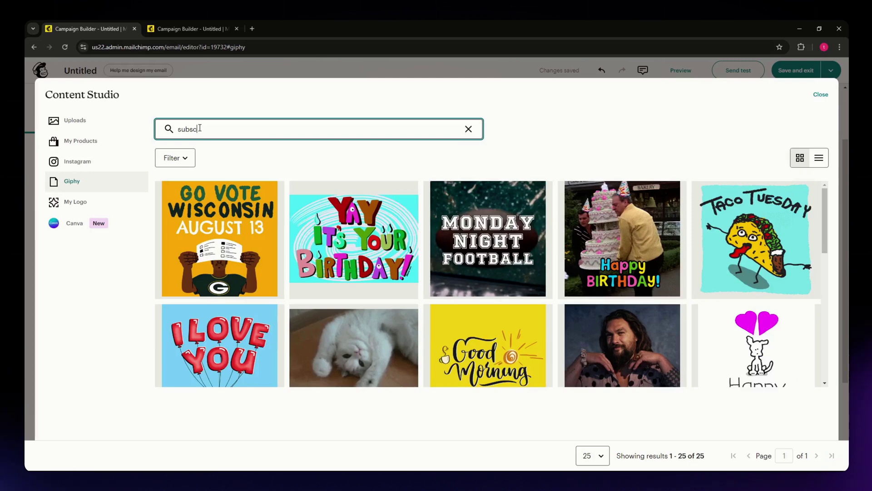
type("ribe")
key("Return")
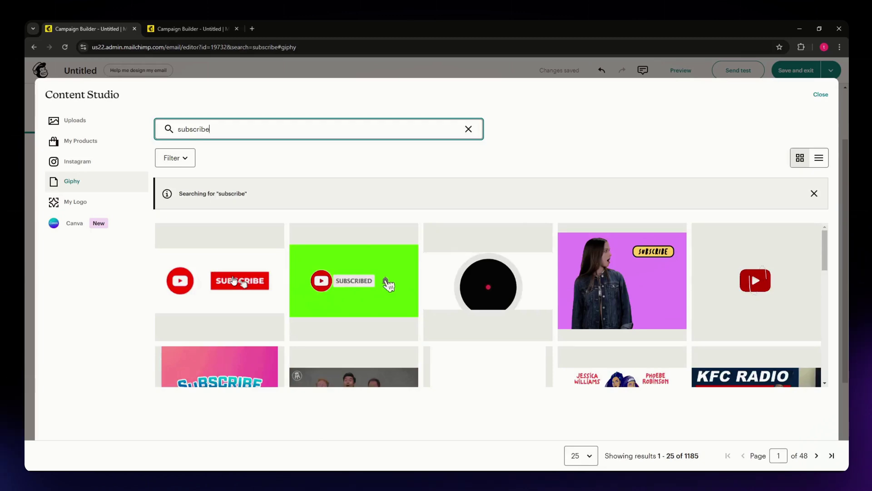
double_click(389, 284)
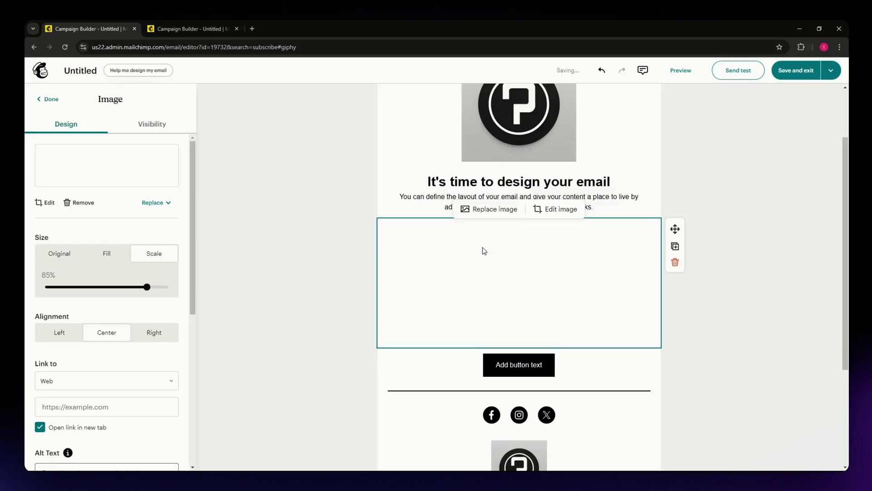
Deselect the blocks and scroll through the email to review the animated Subscribe GIF.
left_click(335, 305)
scroll(336, 306, "down", 4)
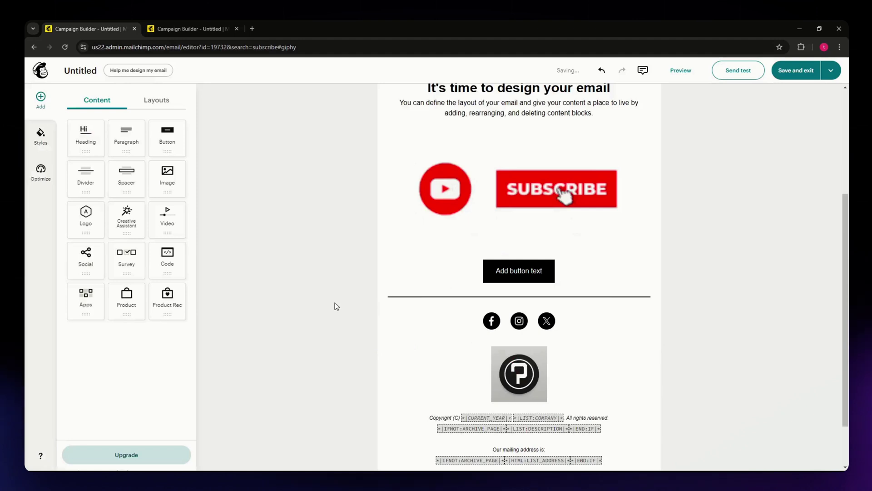
scroll(336, 306, "up", 1)
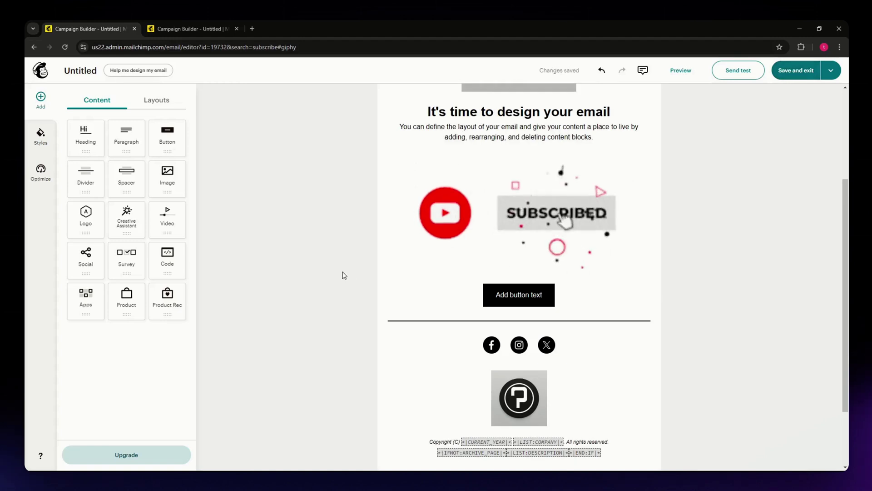
scroll(343, 274, "down", 3)
scroll(344, 274, "up", 5)
scroll(344, 275, "up", 2)
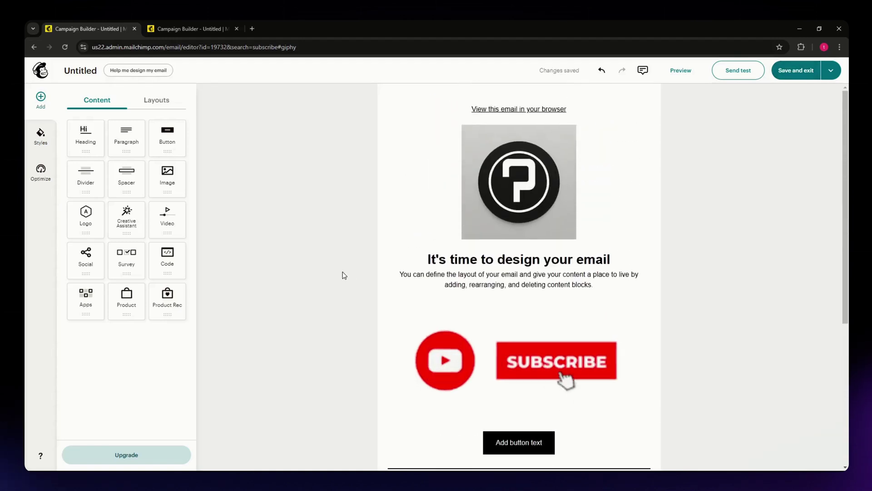
scroll(344, 274, "down", 3)
scroll(345, 275, "down", 3)
scroll(347, 273, "up", 6)
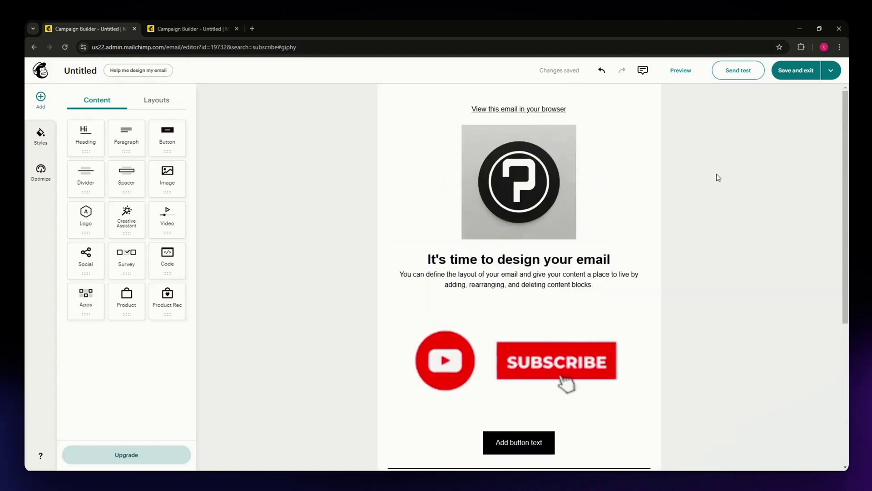
scroll(684, 244, "down", 2)
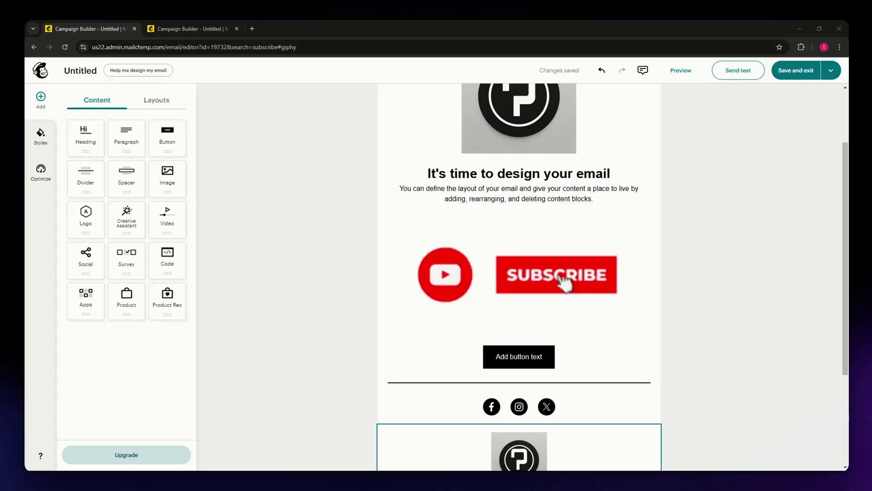
left_click(752, 187)
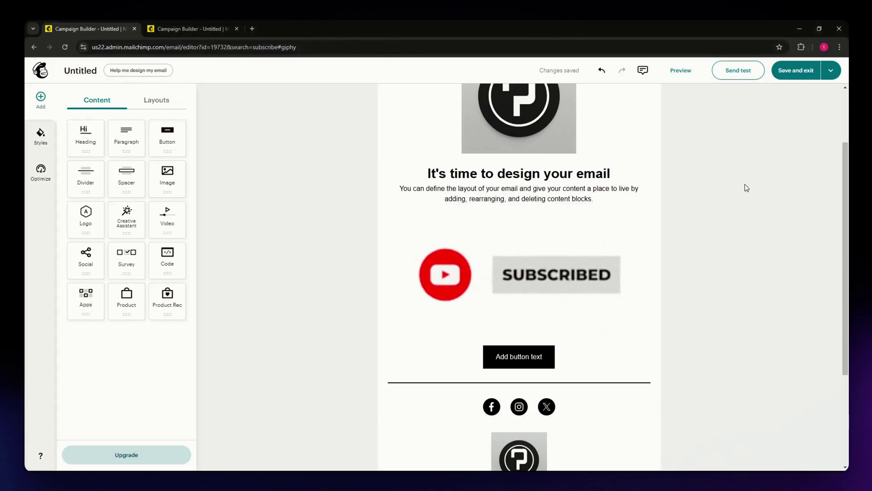